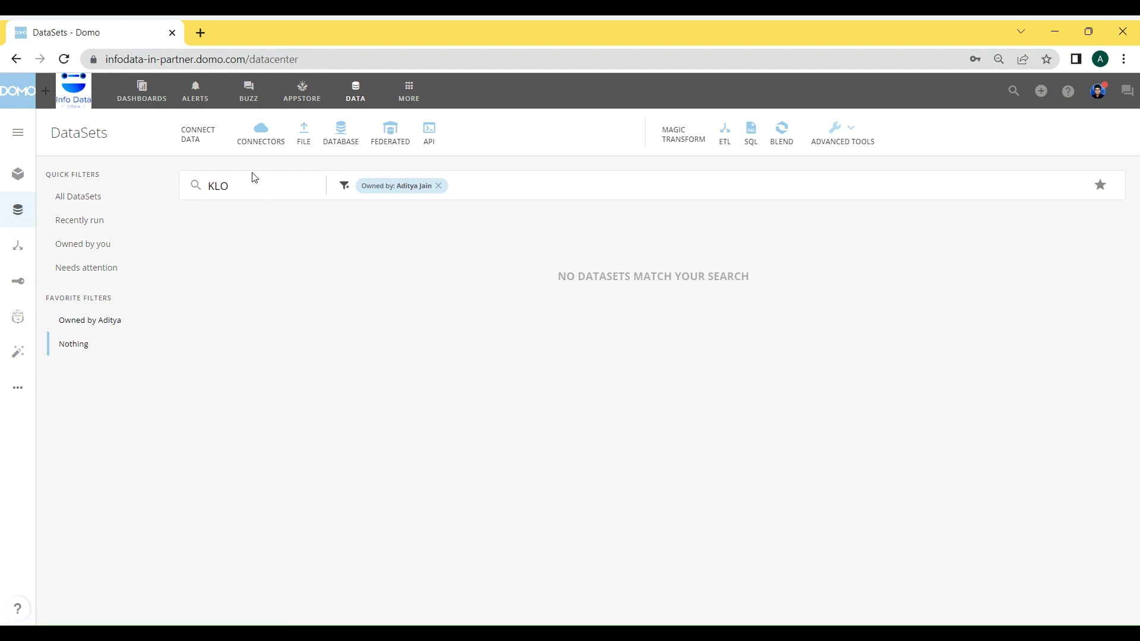
# Search the data connectors for "Anaplan" and start a new dataset with the Anaplan Connector.
pyautogui.click(255, 141)
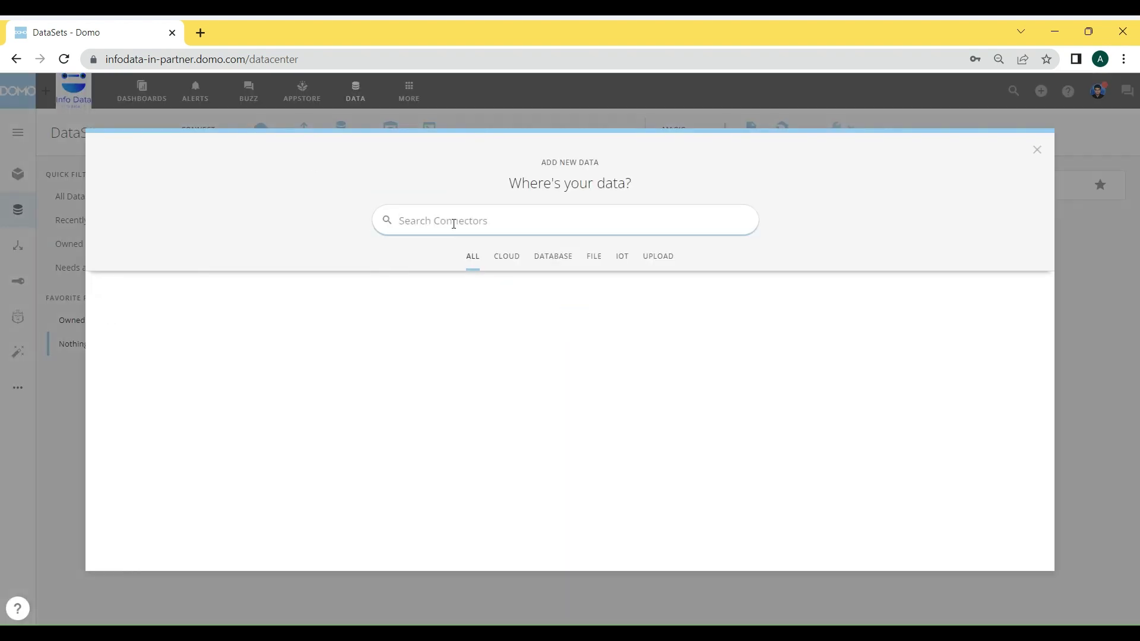
pyautogui.write('Anaplan')
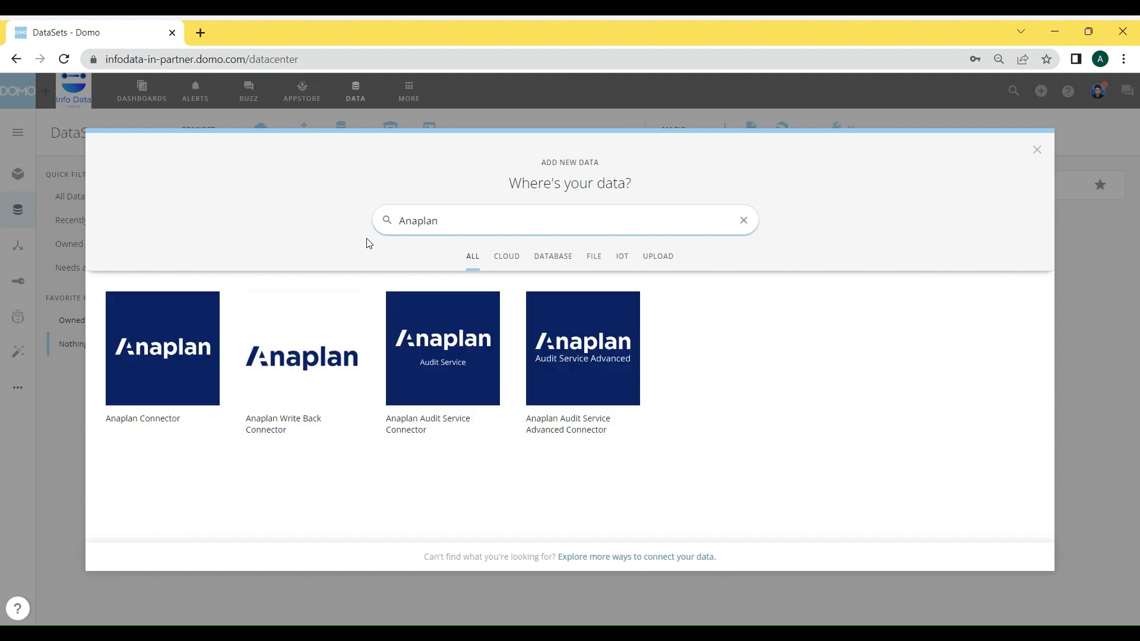
pyautogui.click(160, 355)
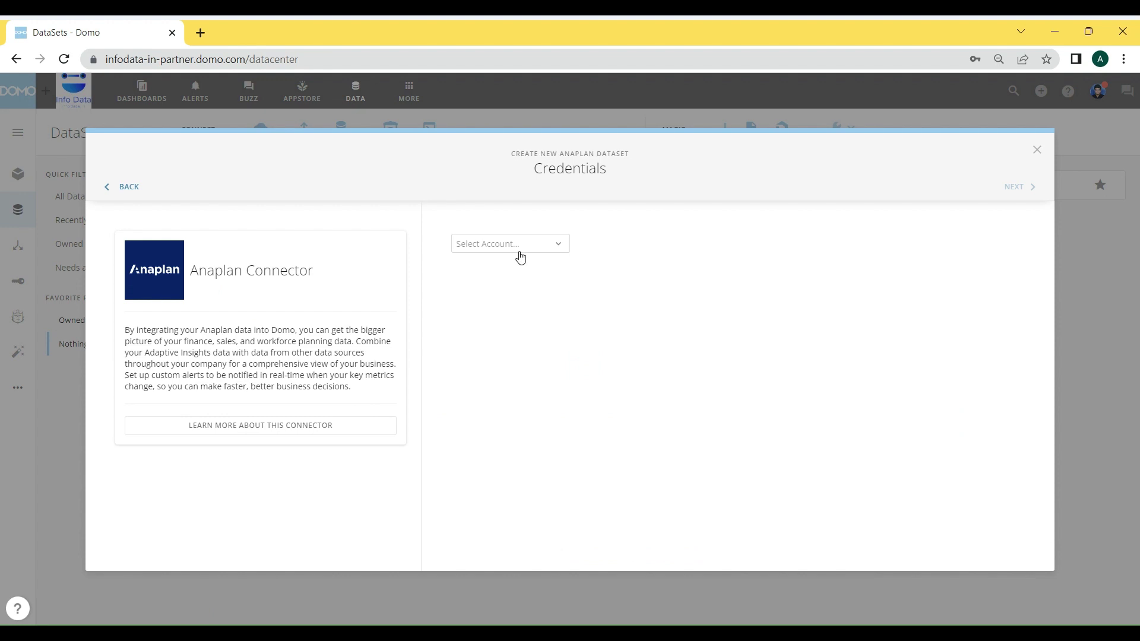
pyautogui.click(521, 249)
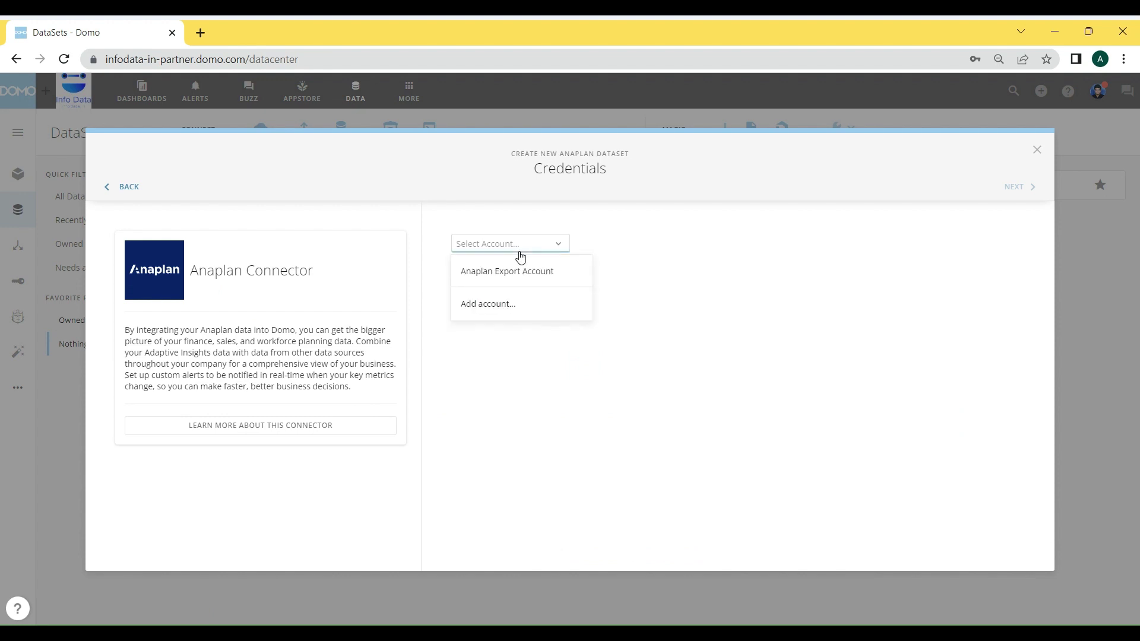
pyautogui.click(540, 306)
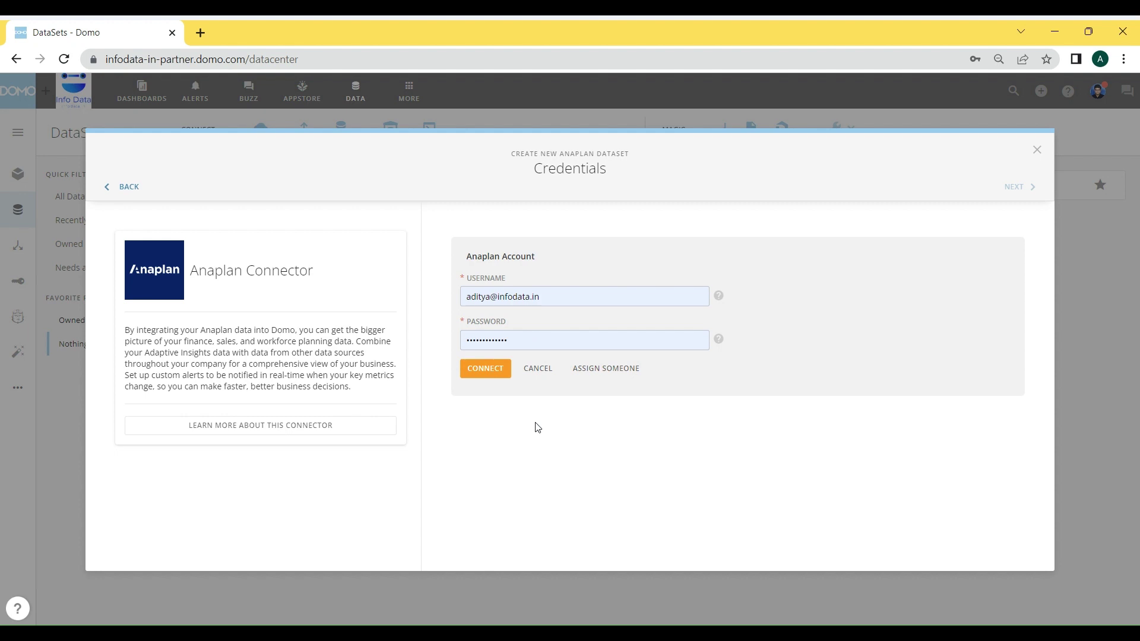
pyautogui.click(539, 374)
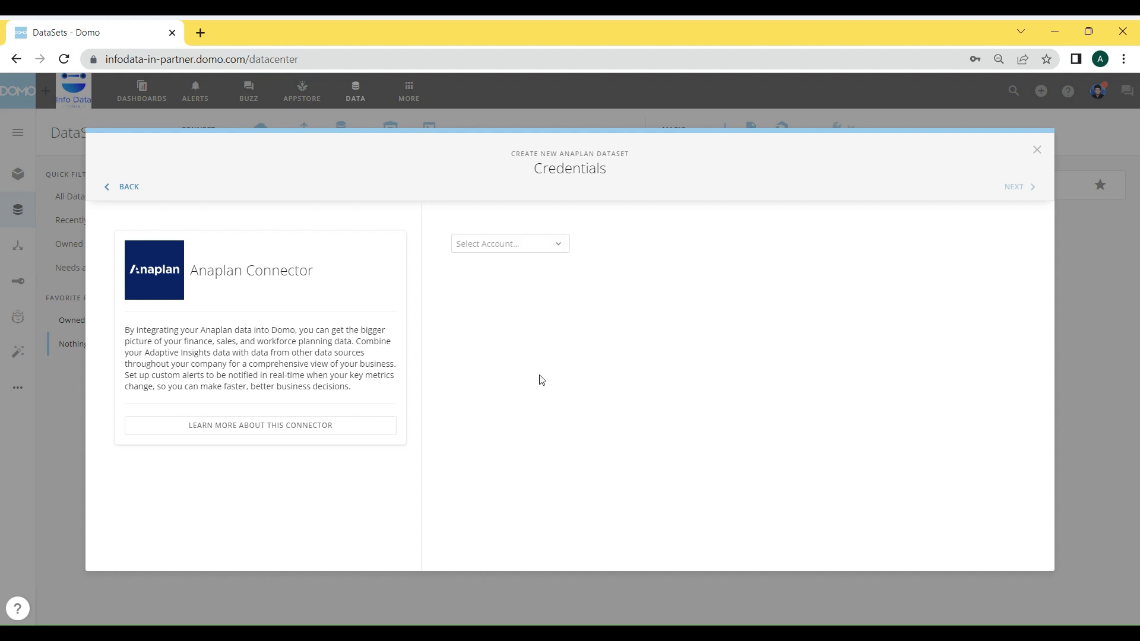
# Use the existing Anaplan Export Account as the credentials and continue to the dataset details.
pyautogui.click(544, 246)
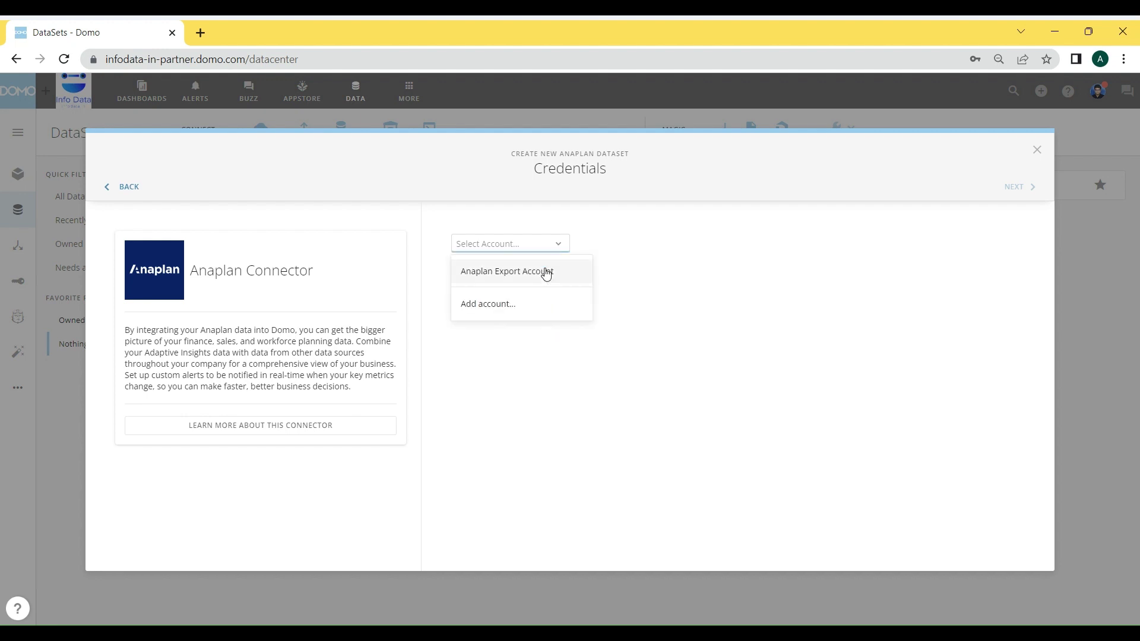
pyautogui.click(546, 272)
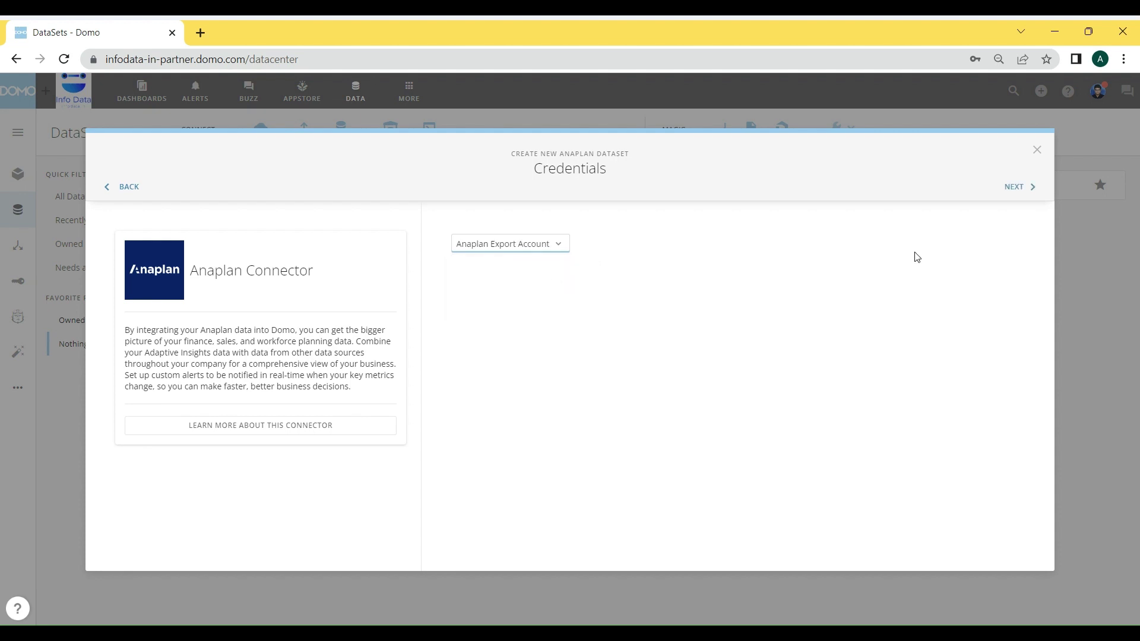
pyautogui.click(1027, 189)
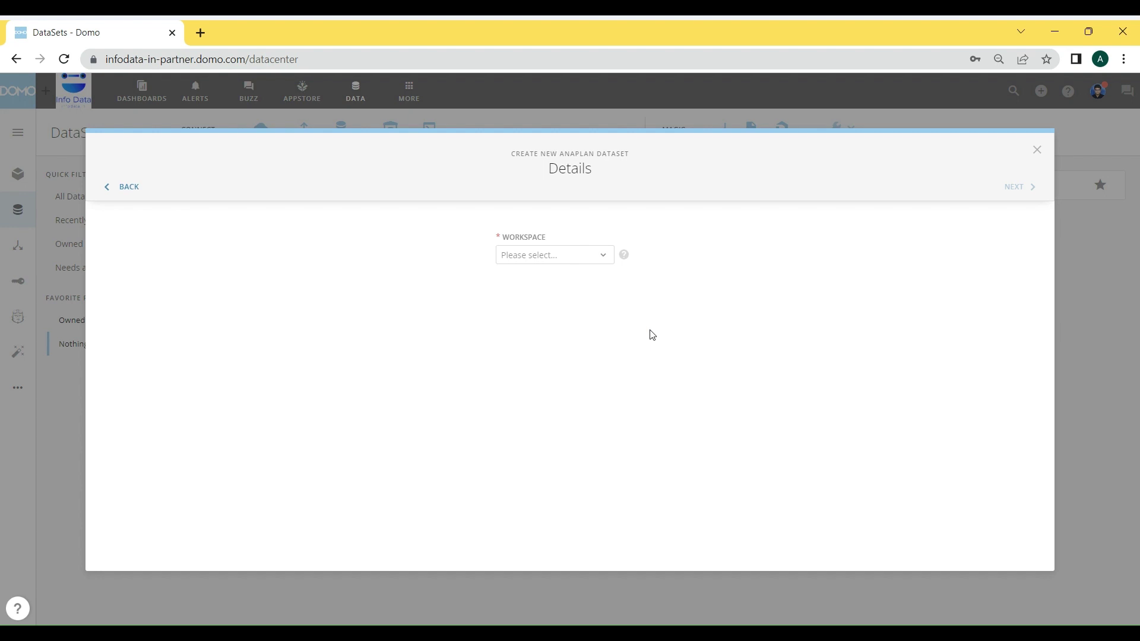
# Select the Fervid Pro workspace, the first listed model and the PlanScenario - Sales.csv file, and continue to the advanced settings.
pyautogui.click(593, 262)
pyautogui.click(592, 279)
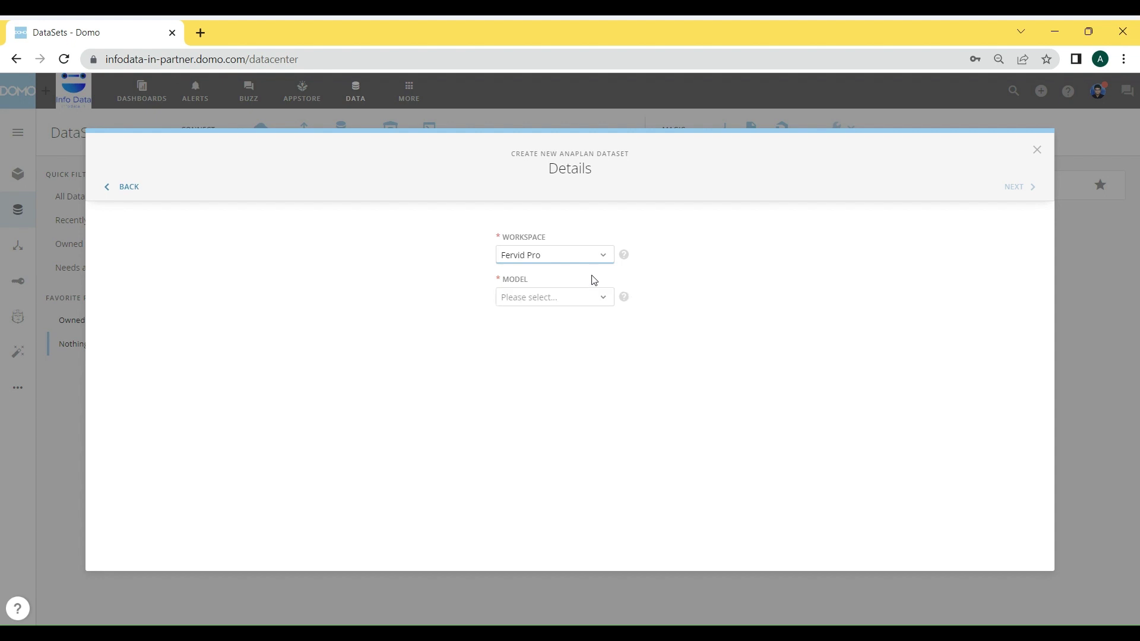
pyautogui.click(573, 301)
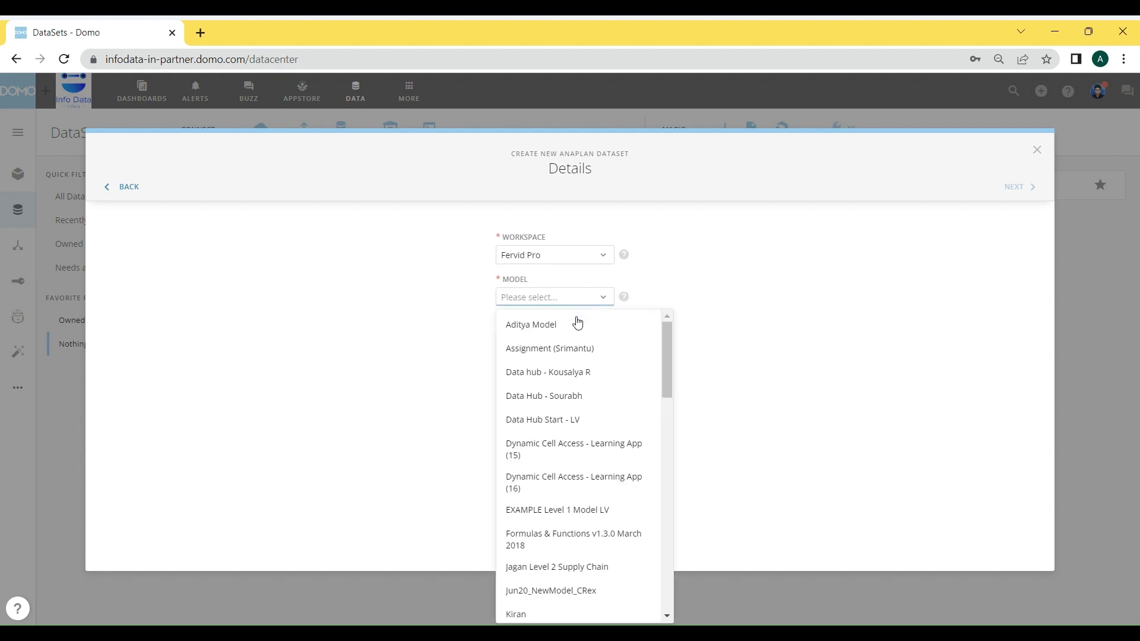
pyautogui.click(578, 322)
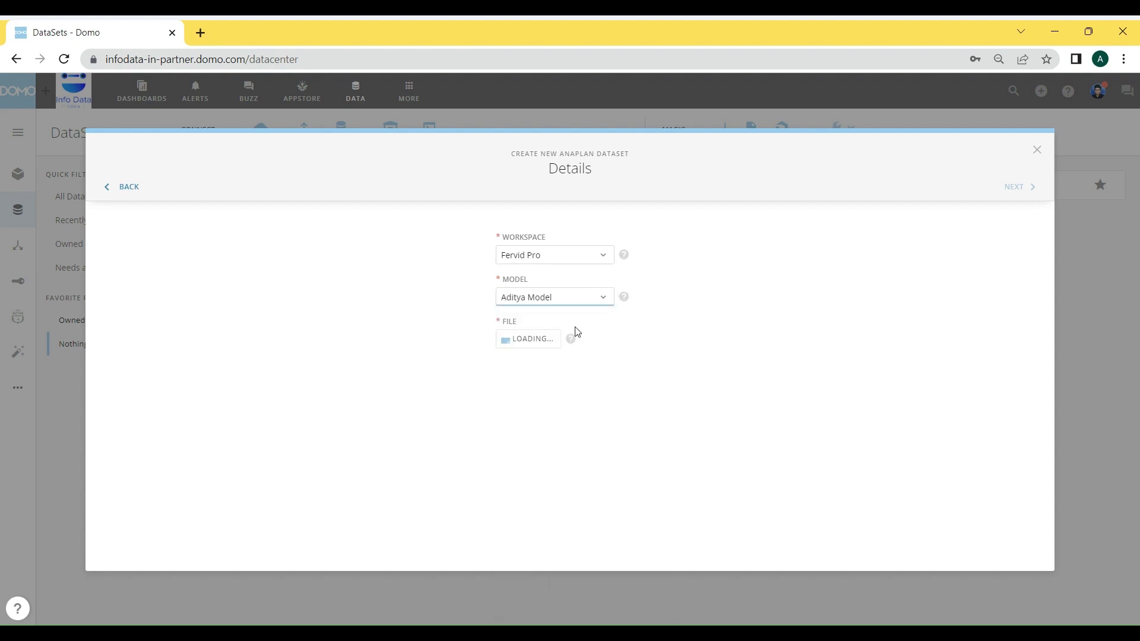
pyautogui.click(544, 353)
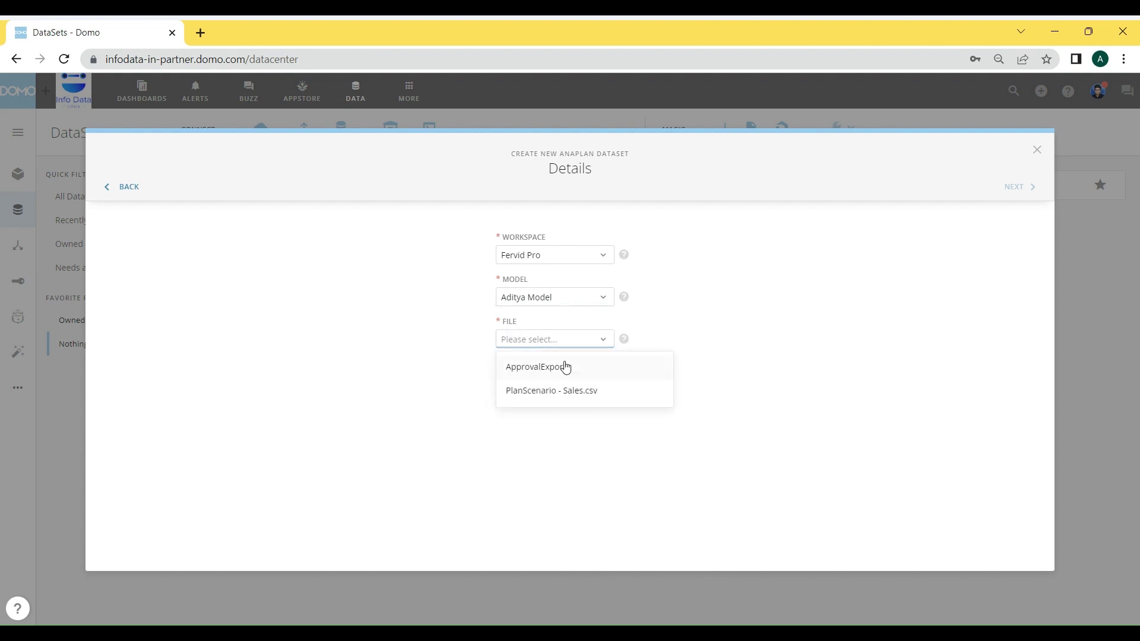
pyautogui.click(579, 397)
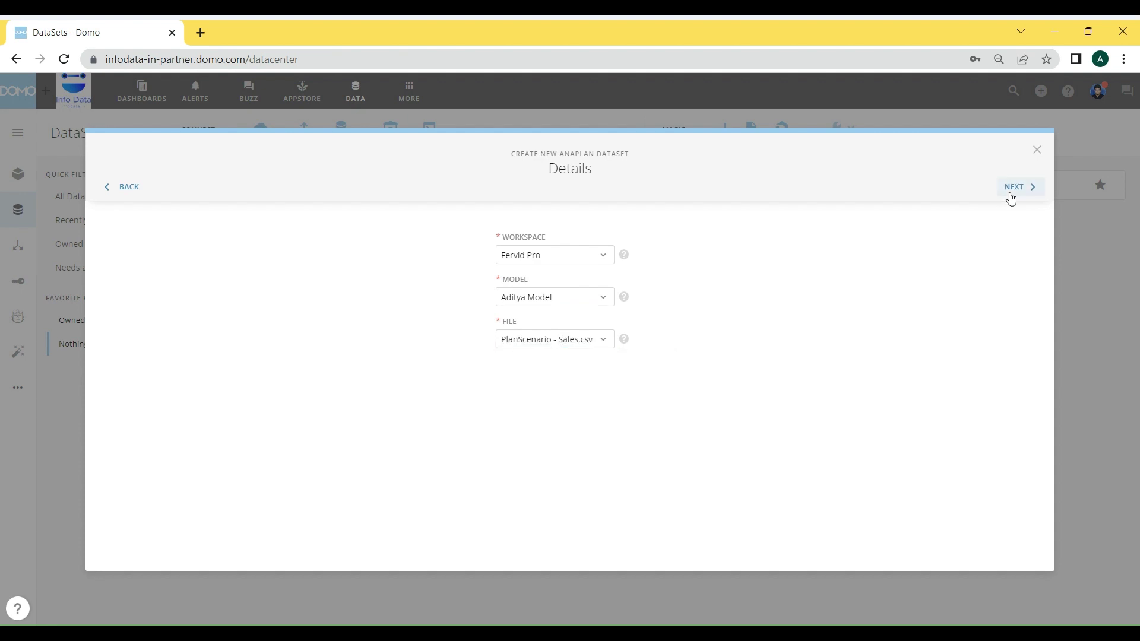
pyautogui.click(1008, 191)
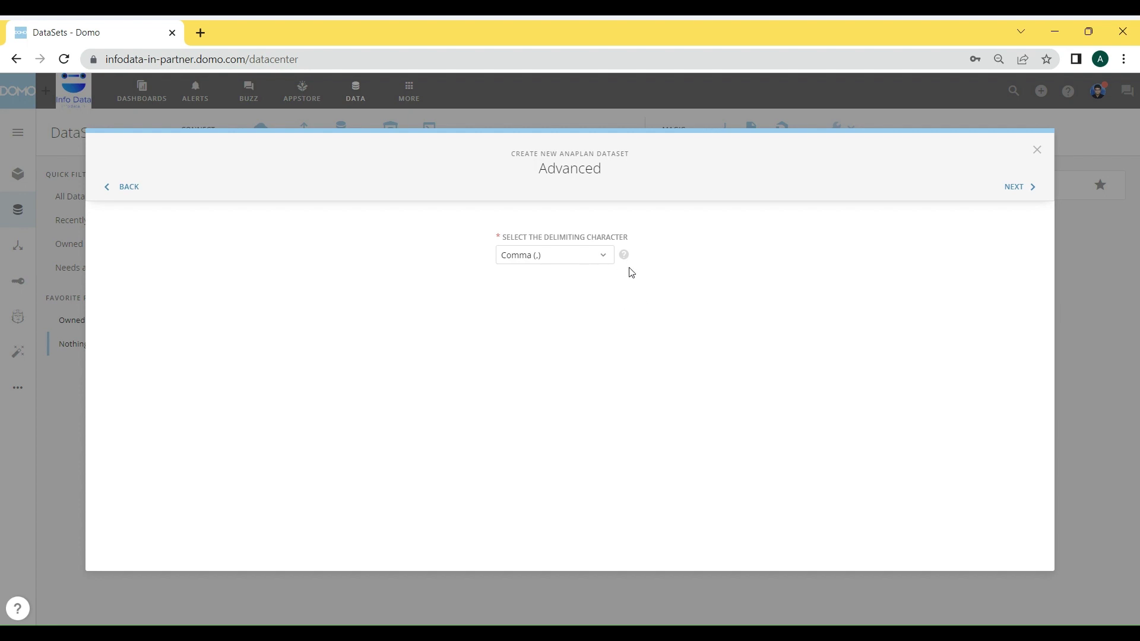
# Choose Comma (,) as the delimiting character and continue to scheduling.
pyautogui.click(601, 262)
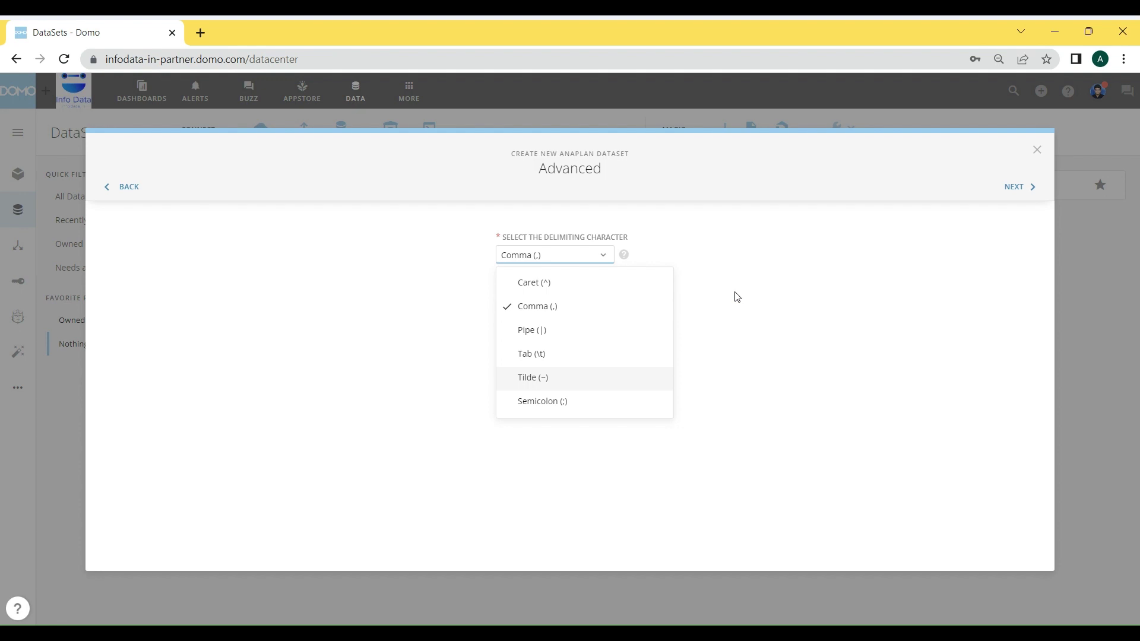
pyautogui.click(577, 321)
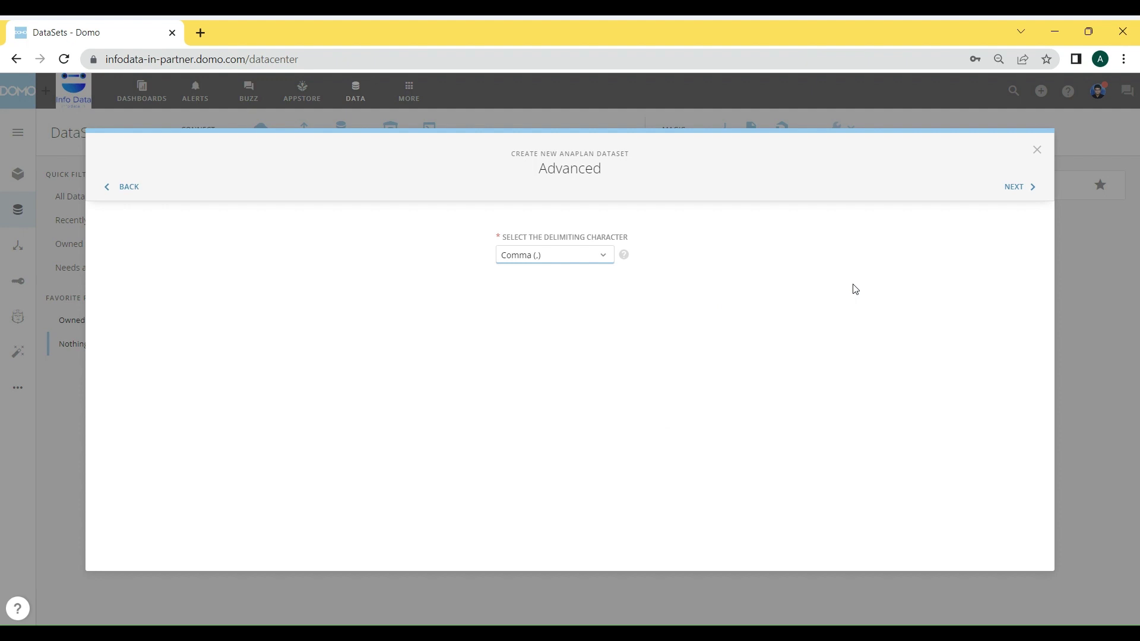
pyautogui.click(1012, 188)
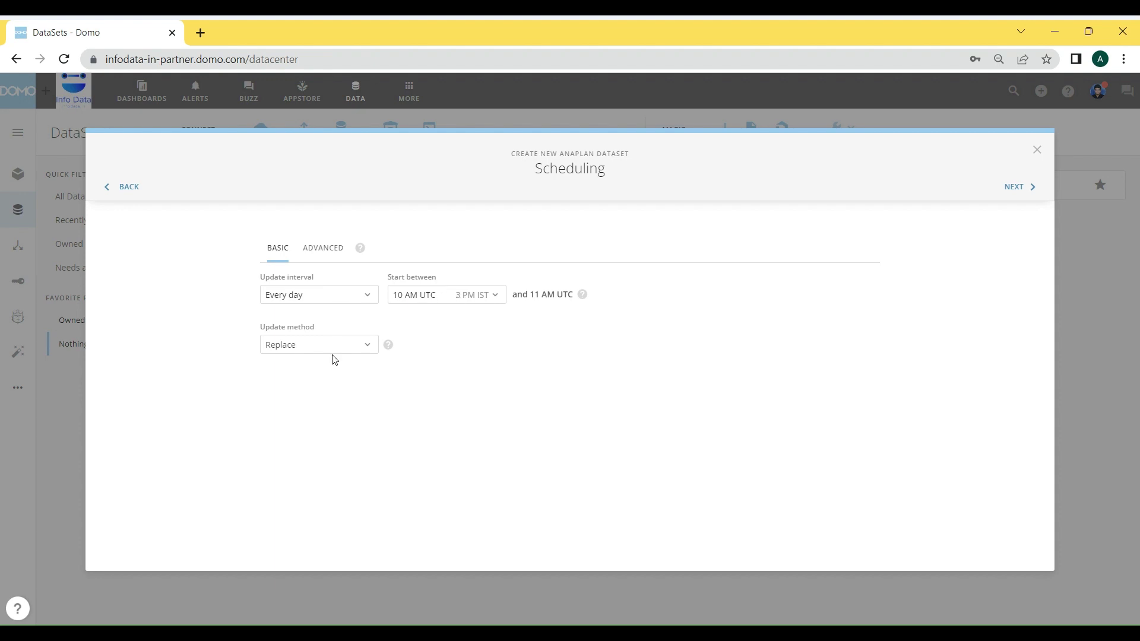
# Review the available update intervals, start times and update methods of the basic schedule.
pyautogui.click(354, 298)
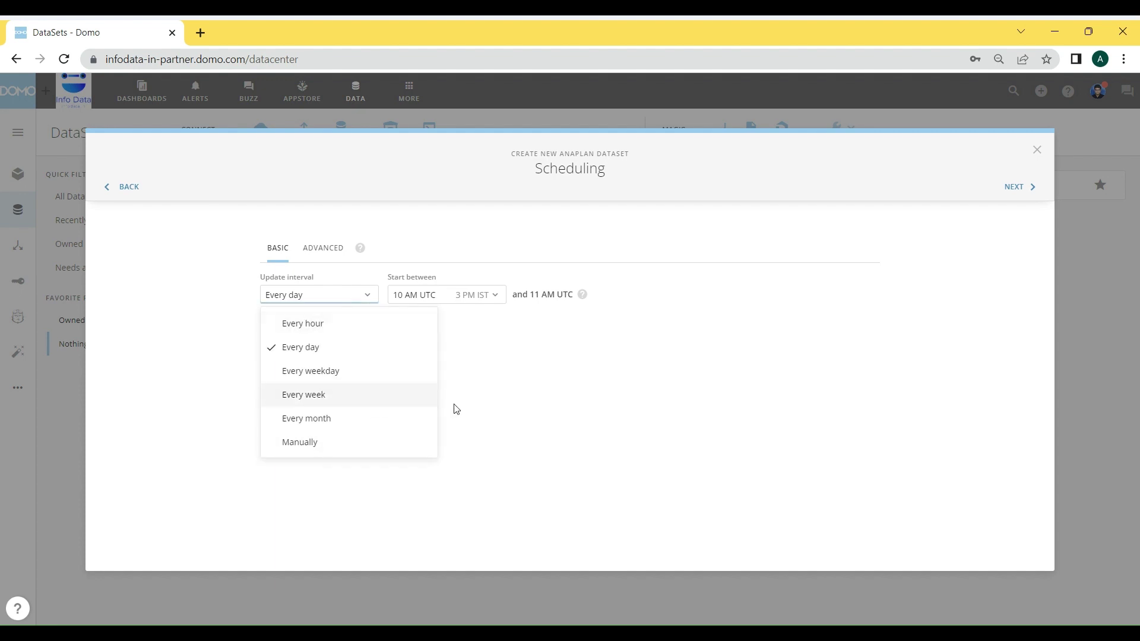
pyautogui.click(520, 361)
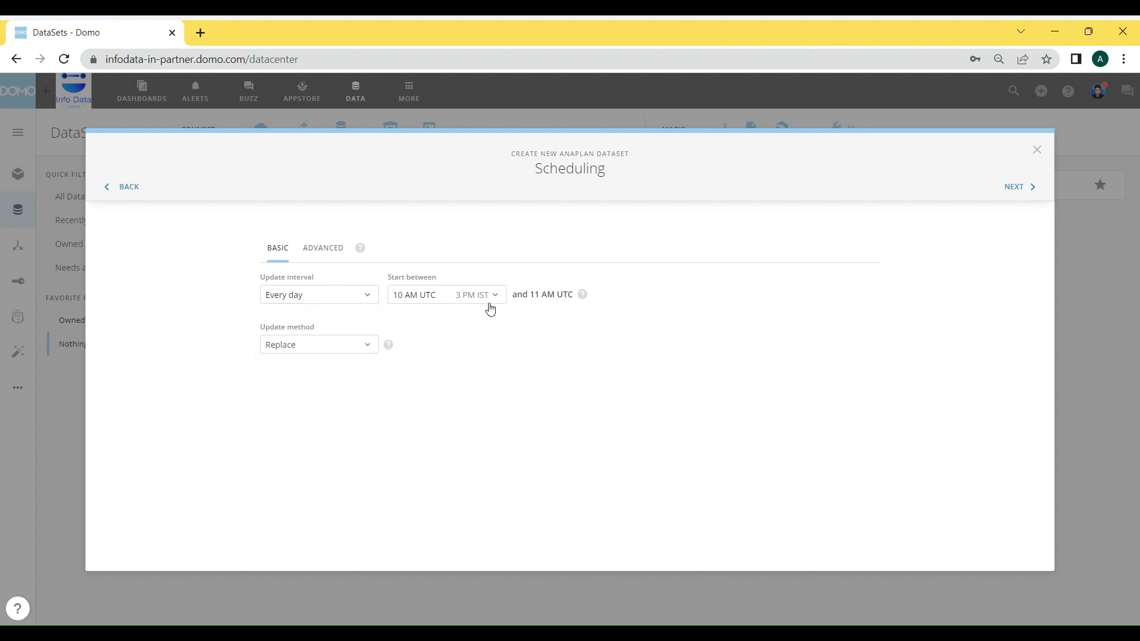
pyautogui.click(488, 297)
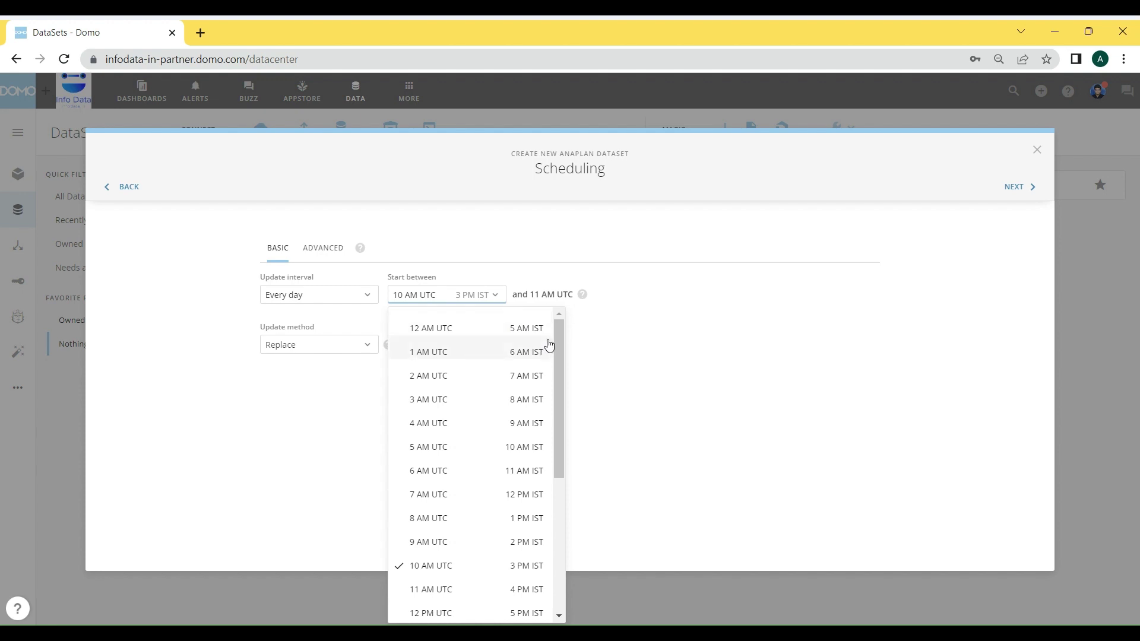
pyautogui.click(594, 337)
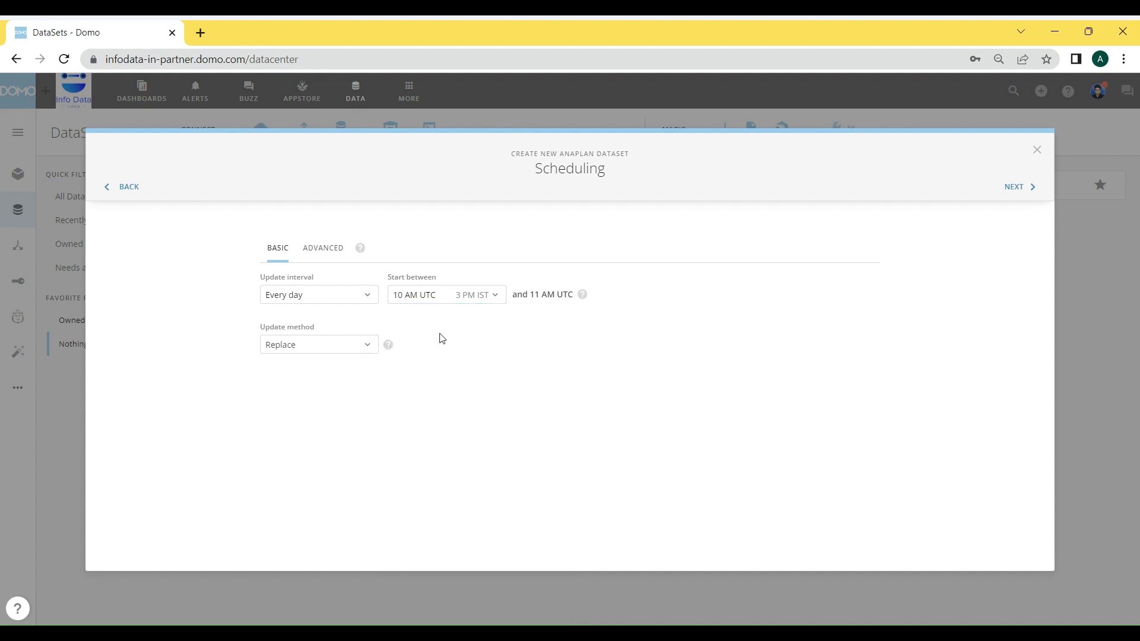
pyautogui.click(349, 349)
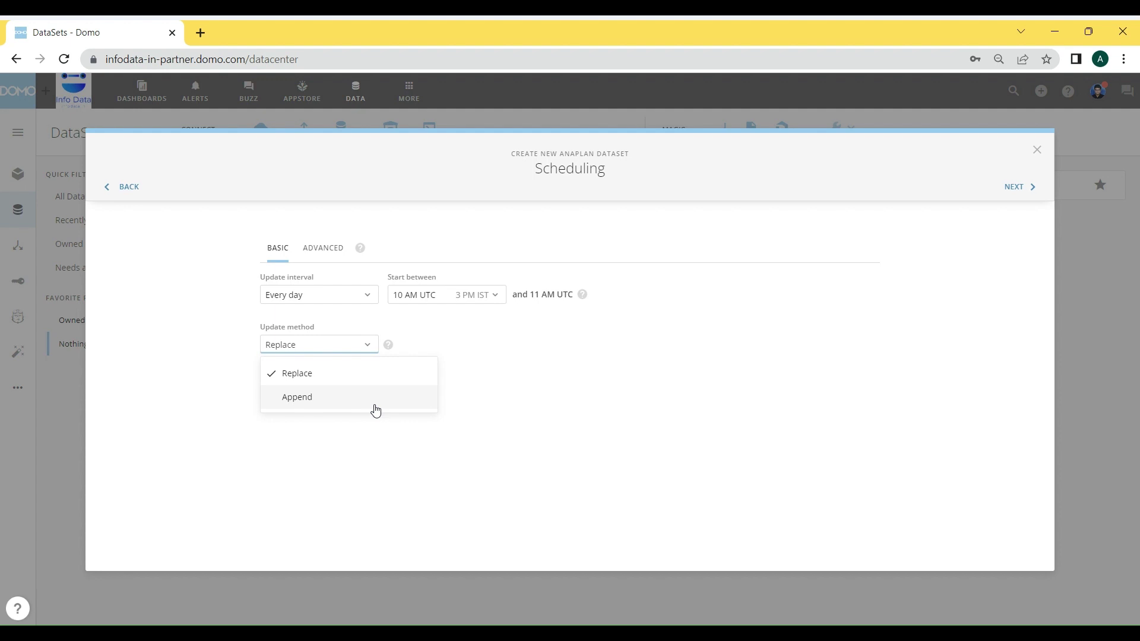
# Switch to advanced scheduling, check the update method and error handling options, and continue to naming the dataset.
pyautogui.click(326, 261)
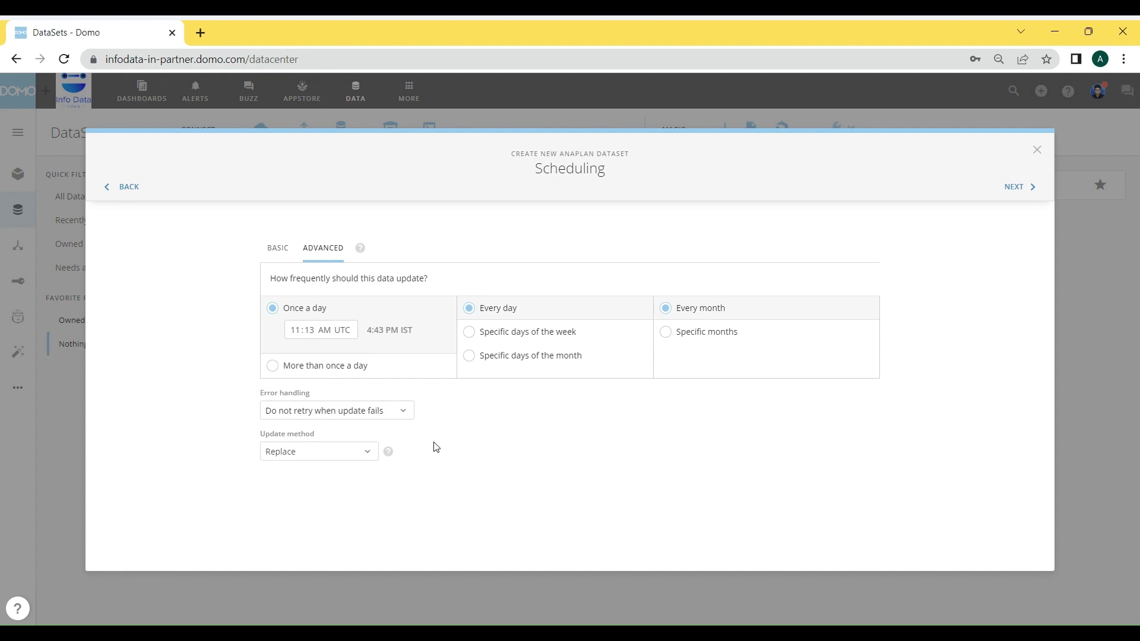
pyautogui.click(332, 451)
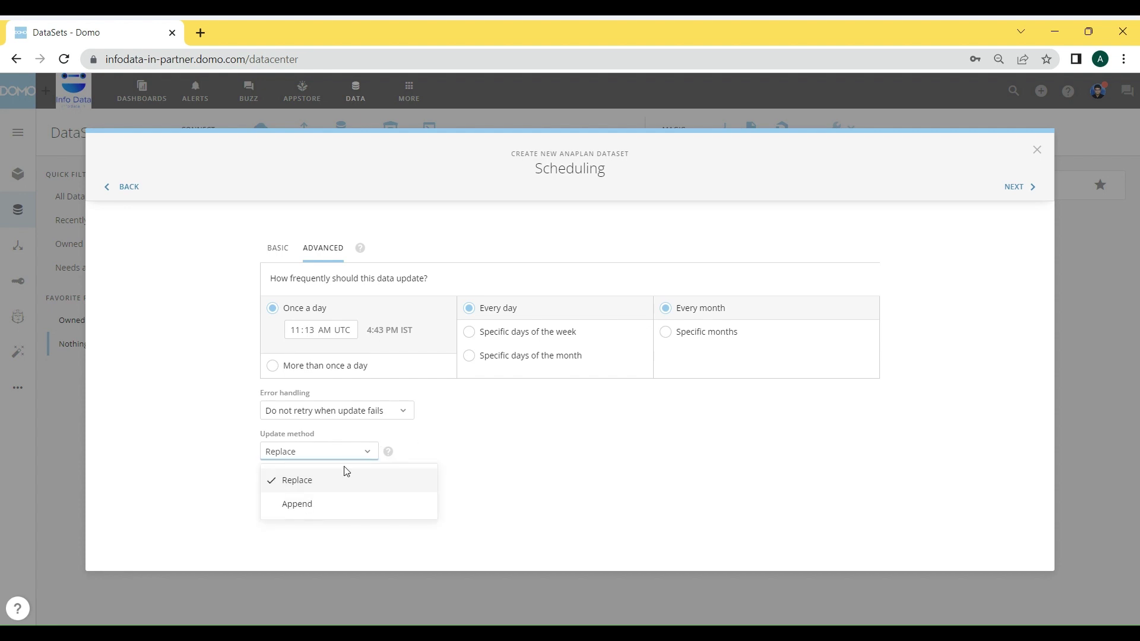
pyautogui.click(511, 454)
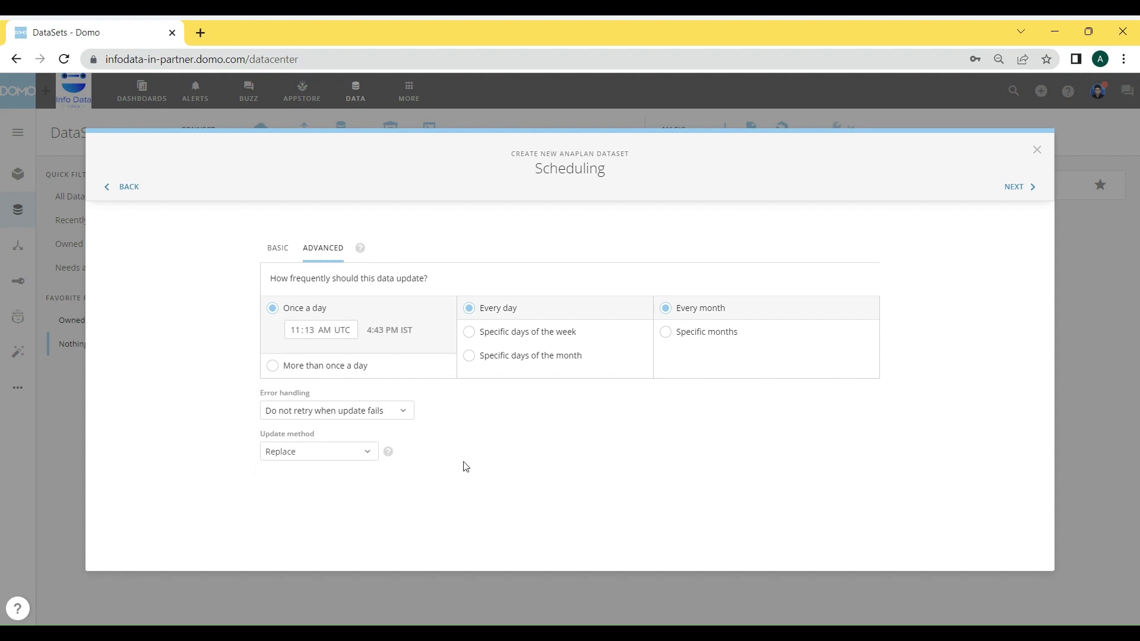
pyautogui.click(383, 417)
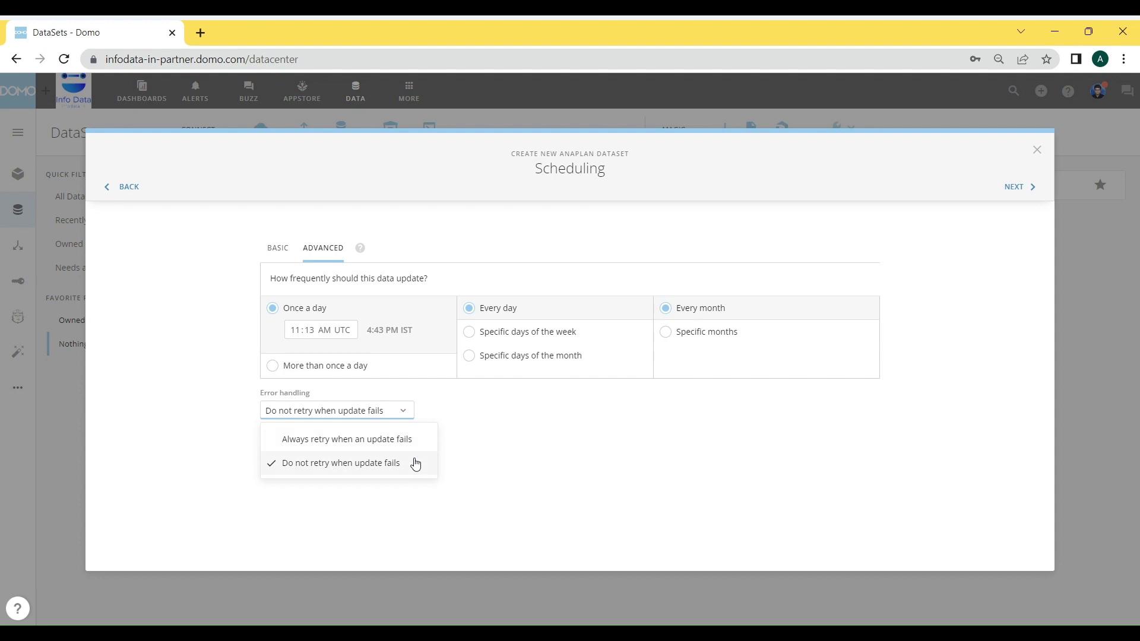
pyautogui.click(564, 429)
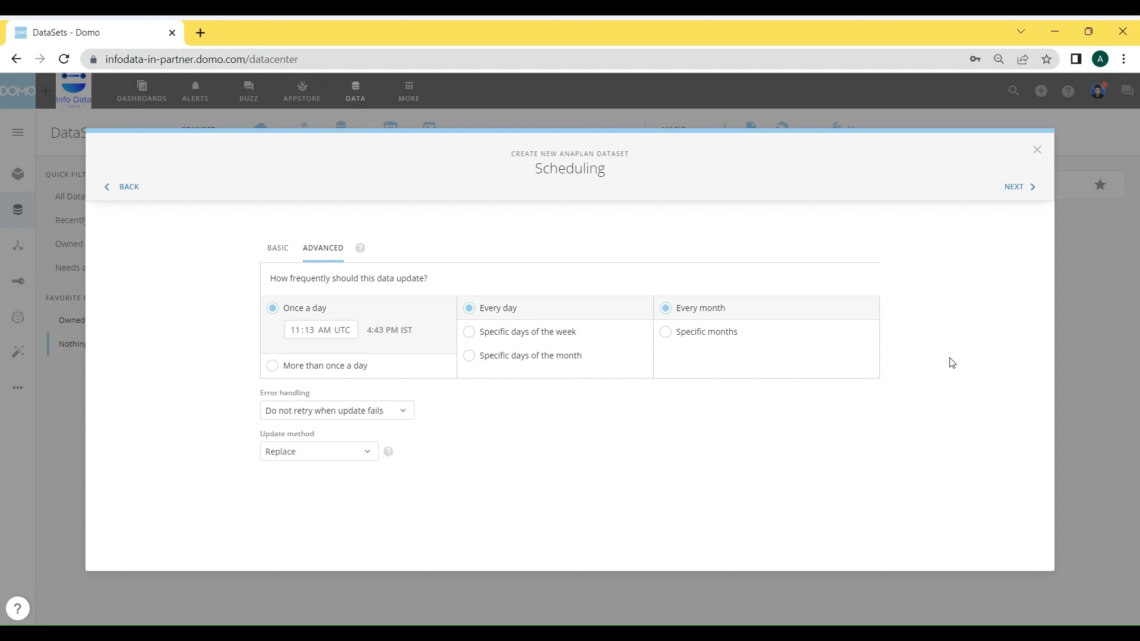
pyautogui.click(1016, 189)
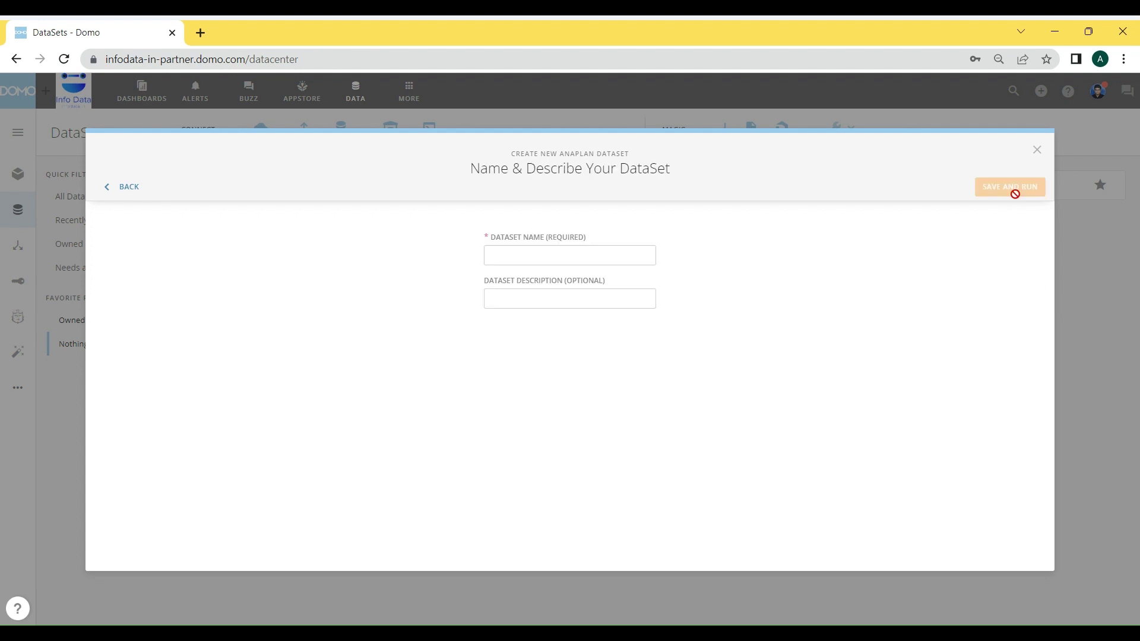
# Name the dataset "Anaplan Export Demo" and describe it as "Demo Anaplan Export".
pyautogui.click(619, 256)
pyautogui.write('Anaplan E')
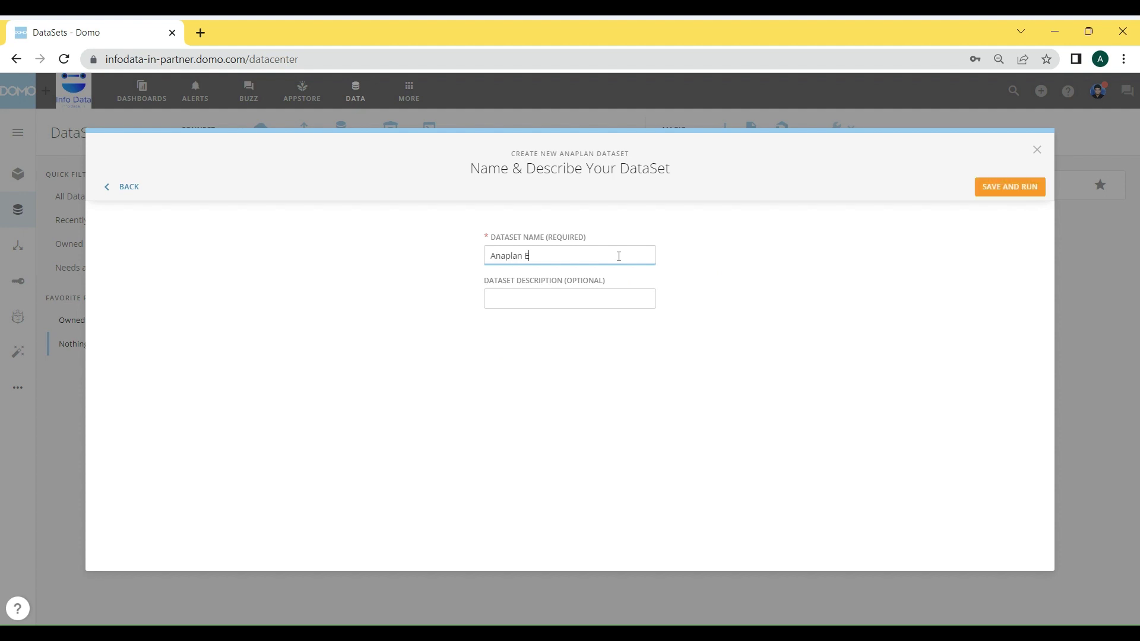
pyautogui.write('xport Demo')
pyautogui.click(617, 301)
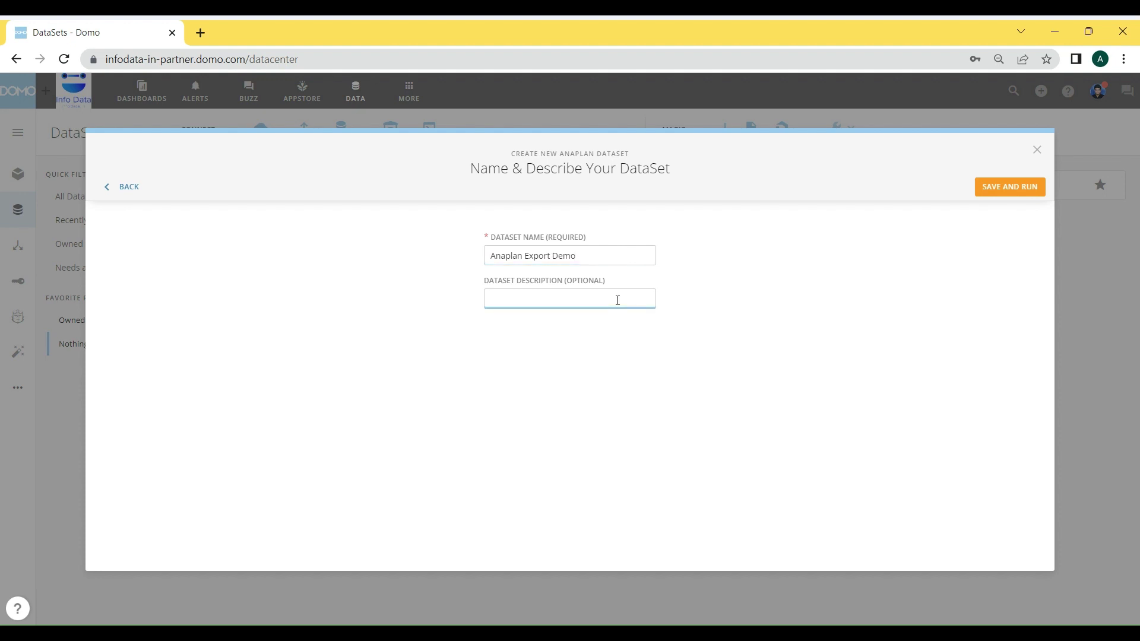
pyautogui.write('Demo Anaplan Exporrt')
pyautogui.press('BackSpace')
pyautogui.press('BackSpace')
pyautogui.write('t')
# Save and run the new dataset, and view its imported data as a table.
pyautogui.click(1004, 187)
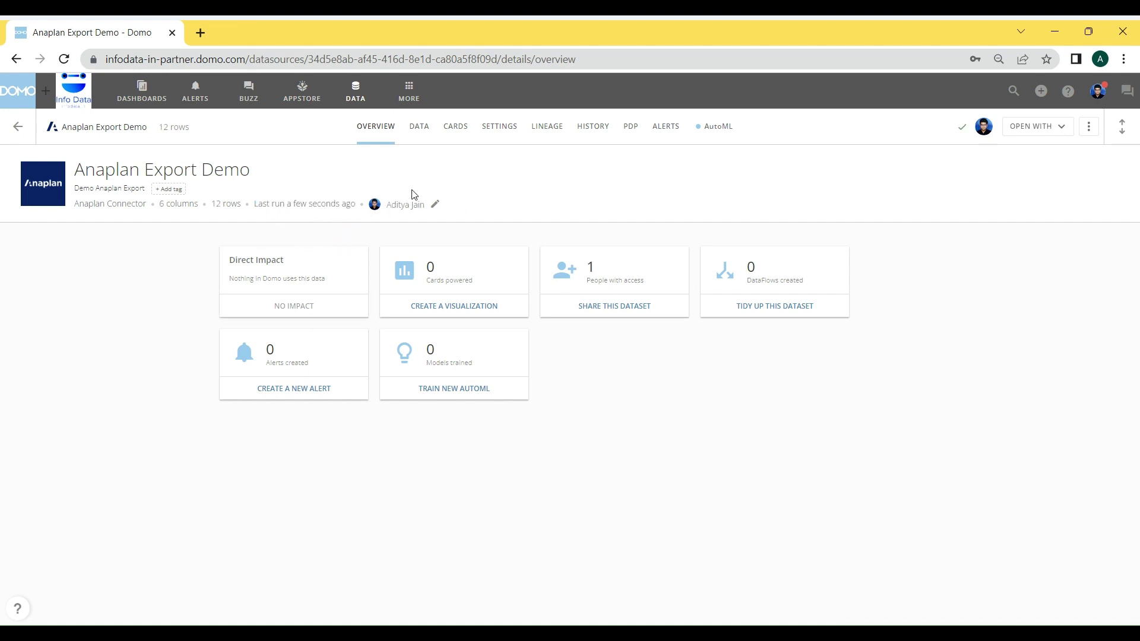
pyautogui.click(419, 139)
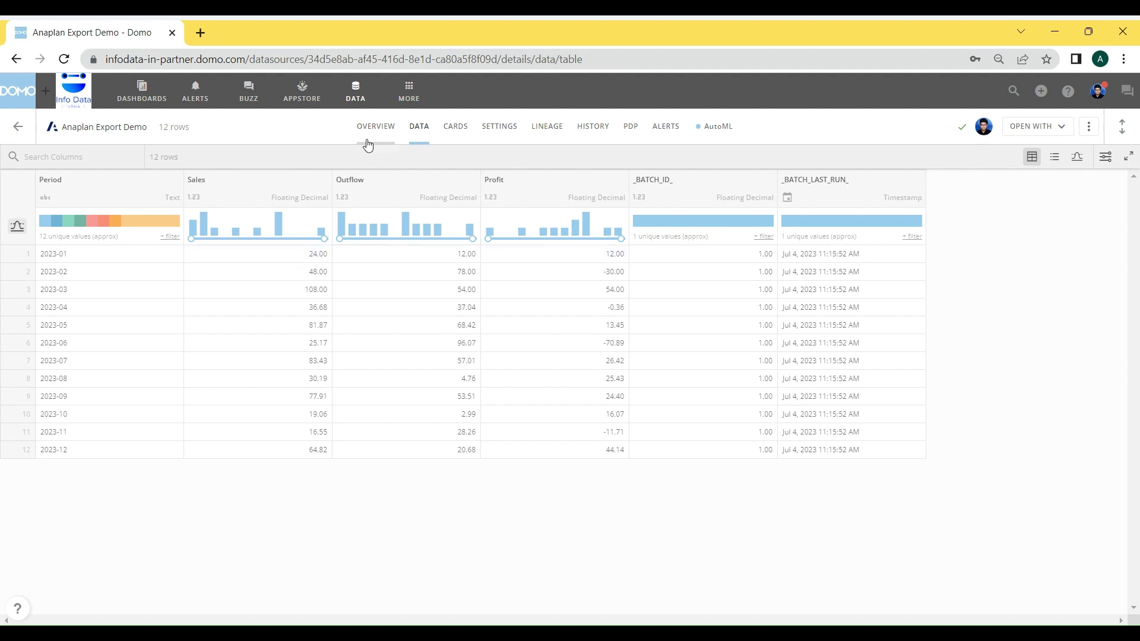
# Return to the datasets overview and search the data connectors for "custom" instead of "Anaplan".
pyautogui.click(362, 106)
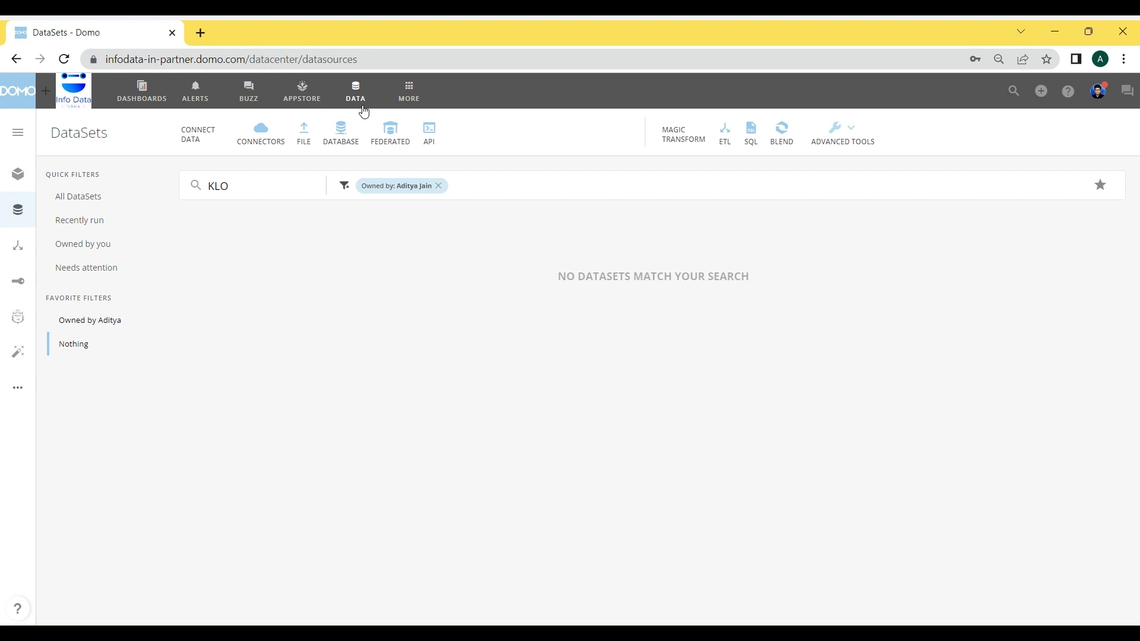
pyautogui.click(261, 151)
pyautogui.doubleClick(453, 219)
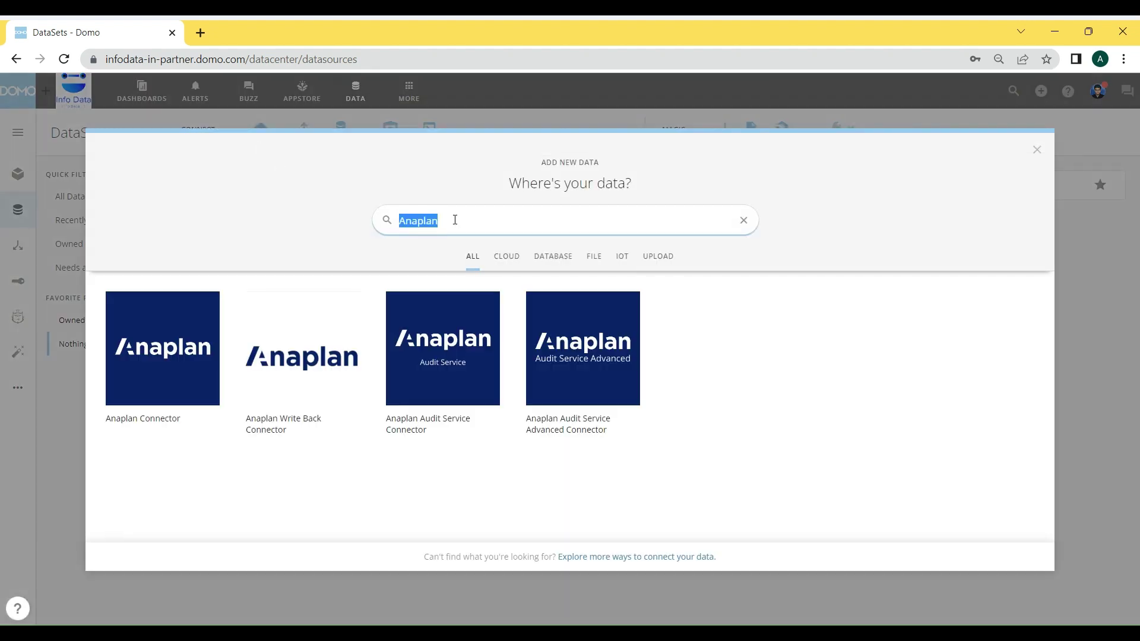
pyautogui.press('BackSpace')
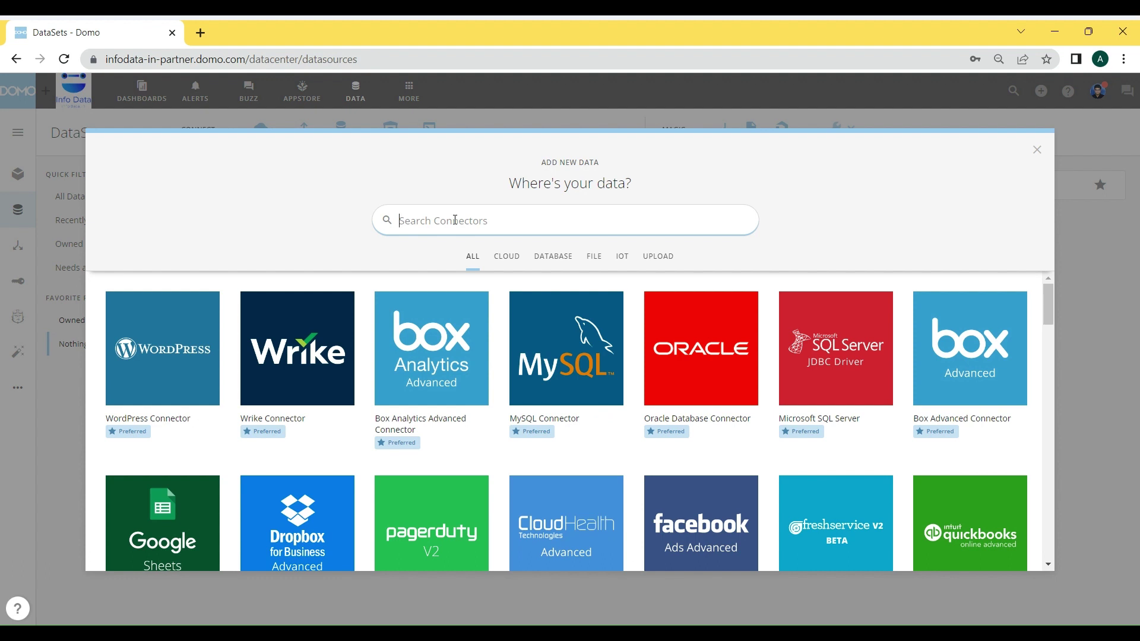
pyautogui.write('custom')
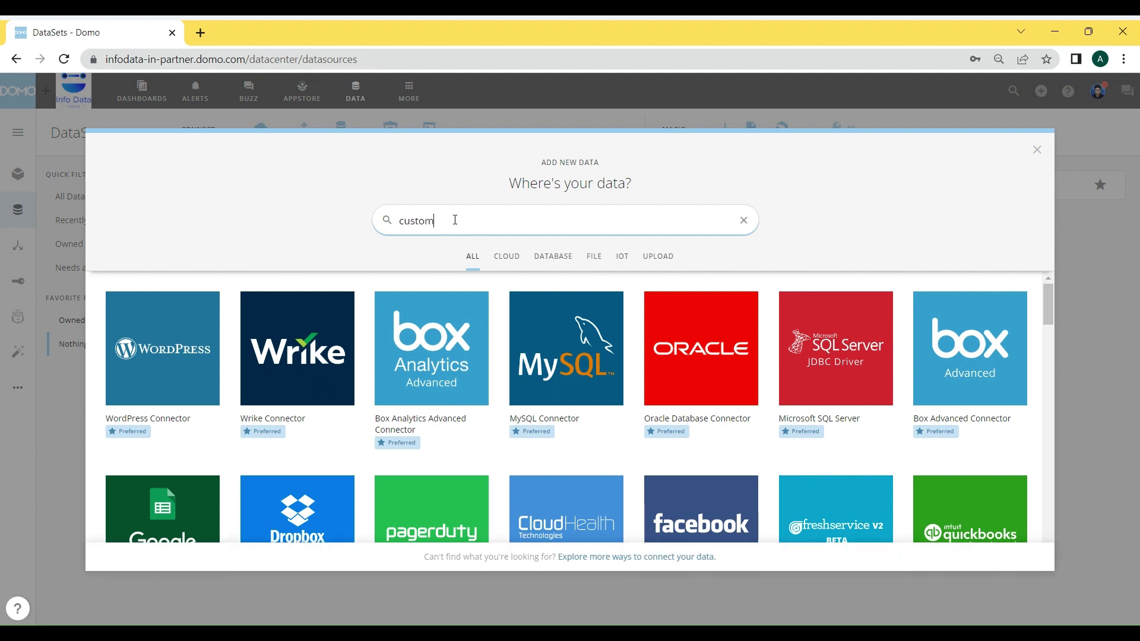